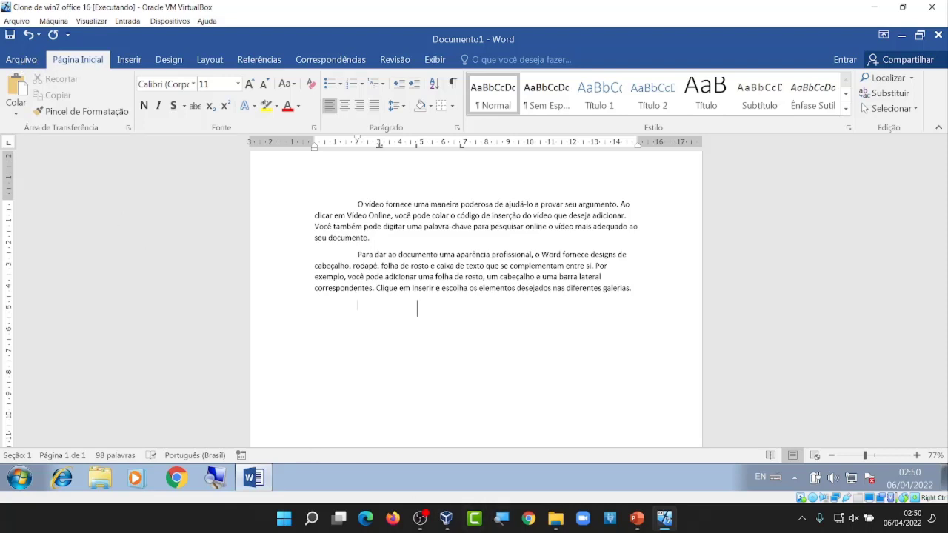
Examine the document protection options on the file information page, then return to the document at normal magnification
left_click(728, 525)
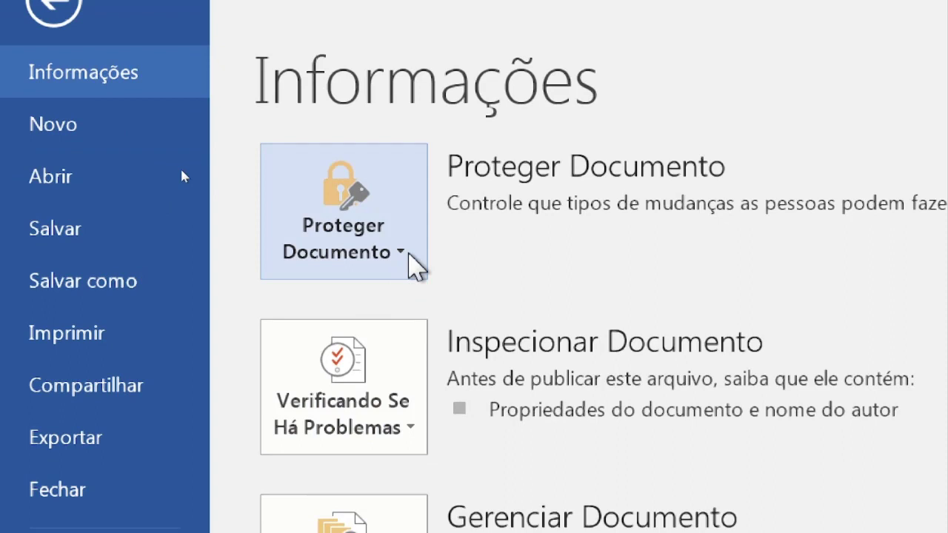
left_click(409, 253)
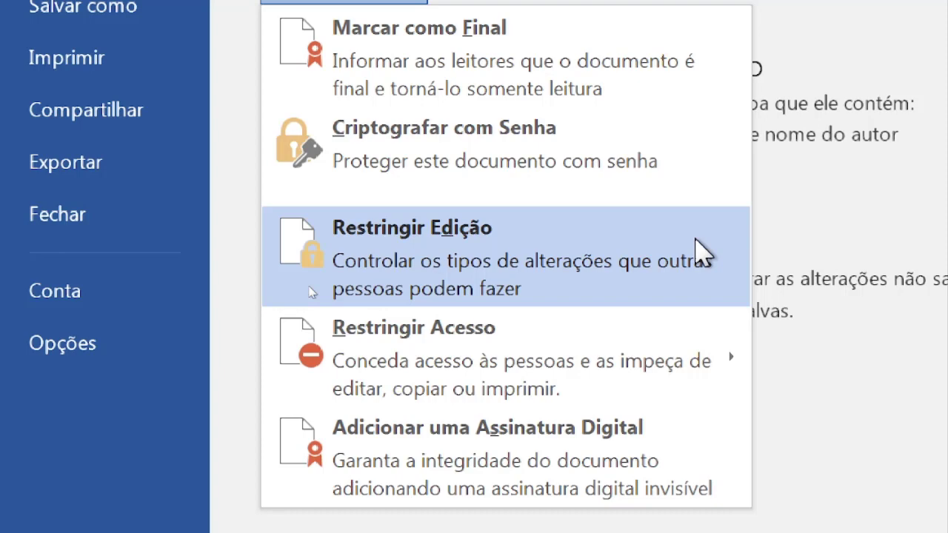
mouse_move(704, 376)
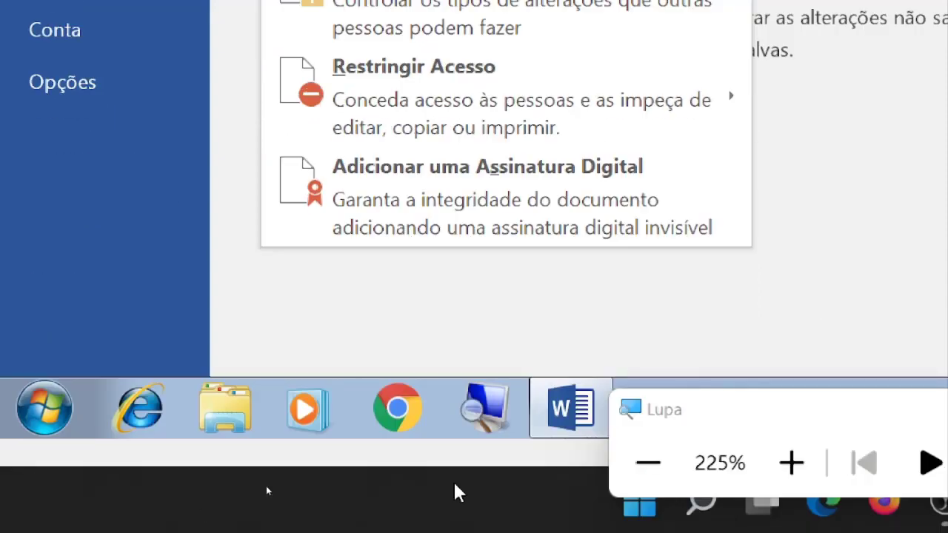
left_click(648, 463)
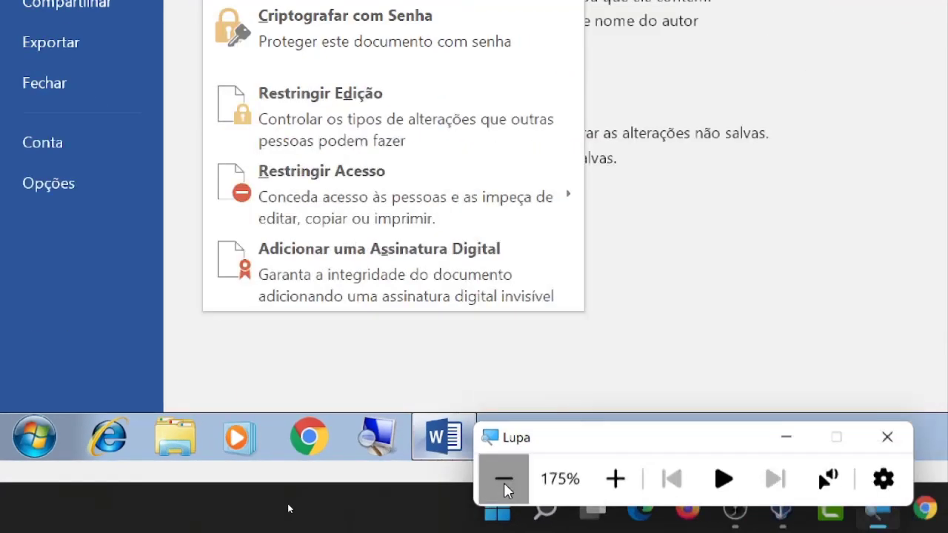
left_click(648, 463)
left_click(648, 463)
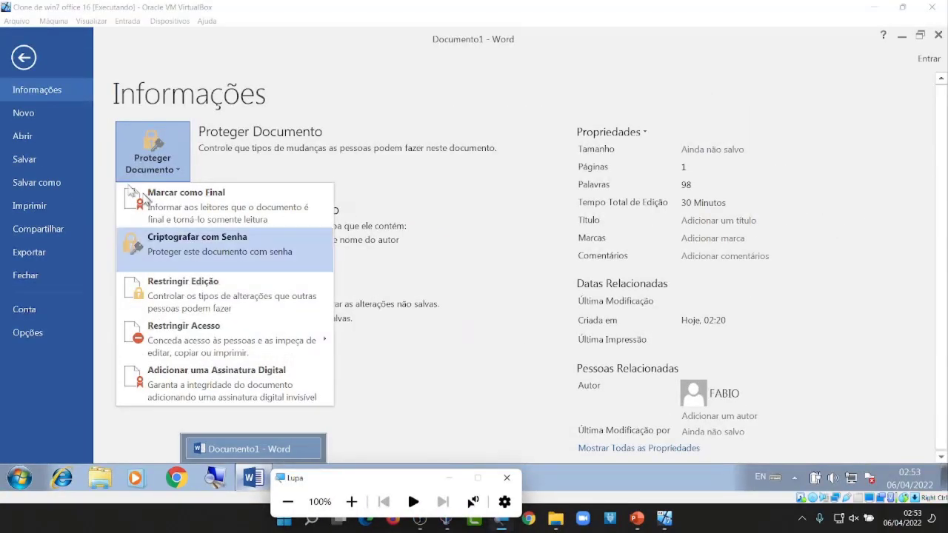
left_click(25, 59)
left_click(25, 59)
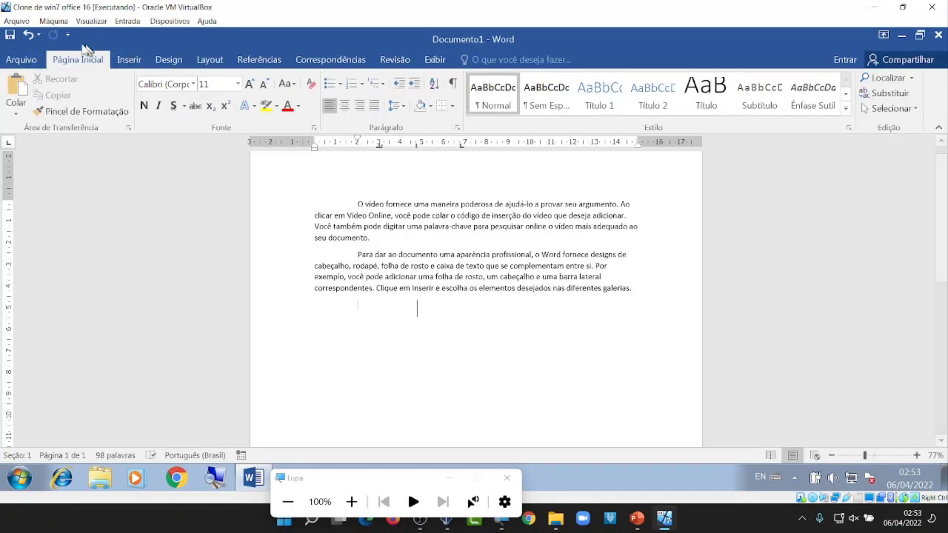
Save the document in the Documents library with the file name "marcar como final" as a Word document
left_click(21, 59)
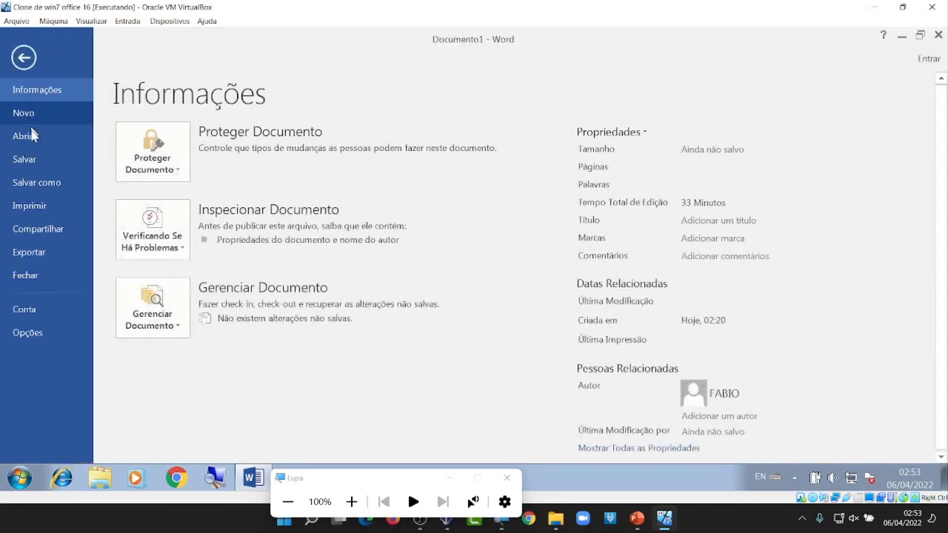
left_click(43, 191)
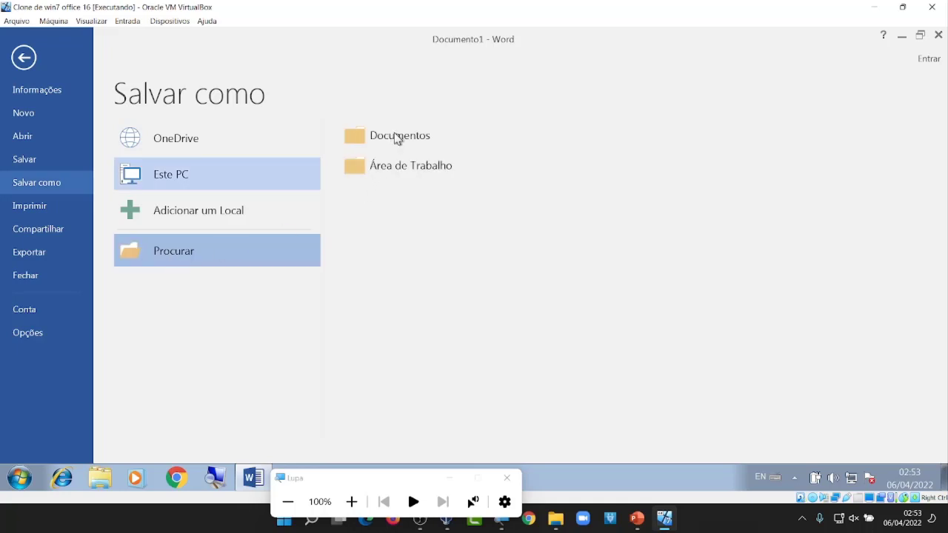
left_click(514, 479)
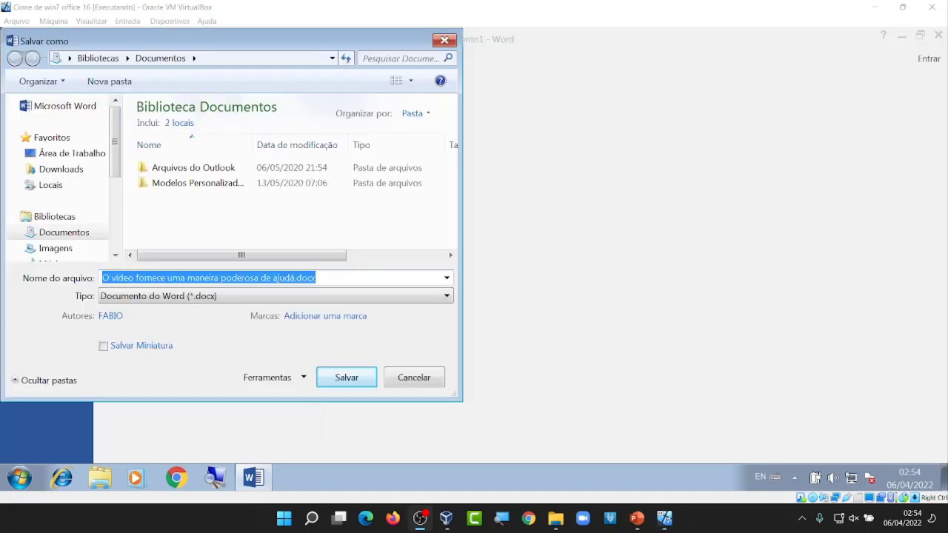
left_click(344, 276)
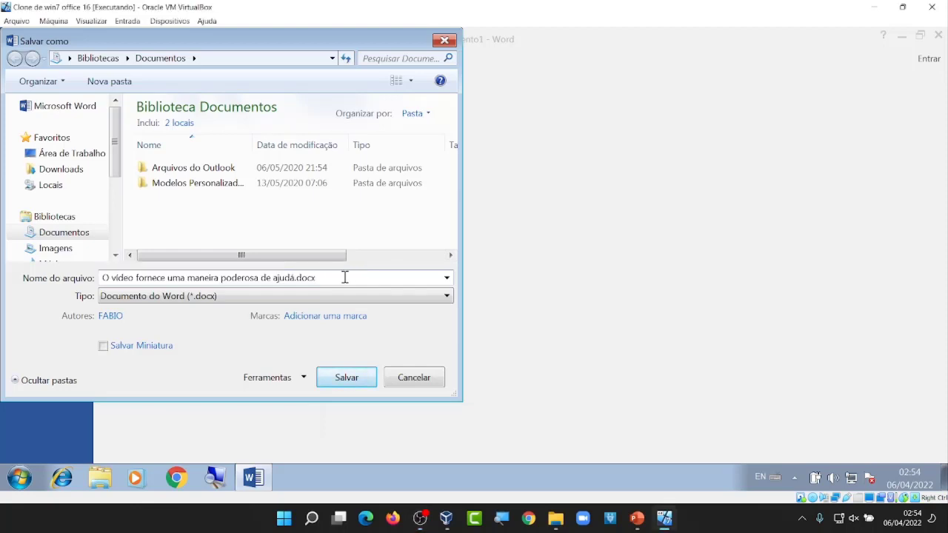
double_click(344, 277)
left_click_drag(343, 277, 100, 262)
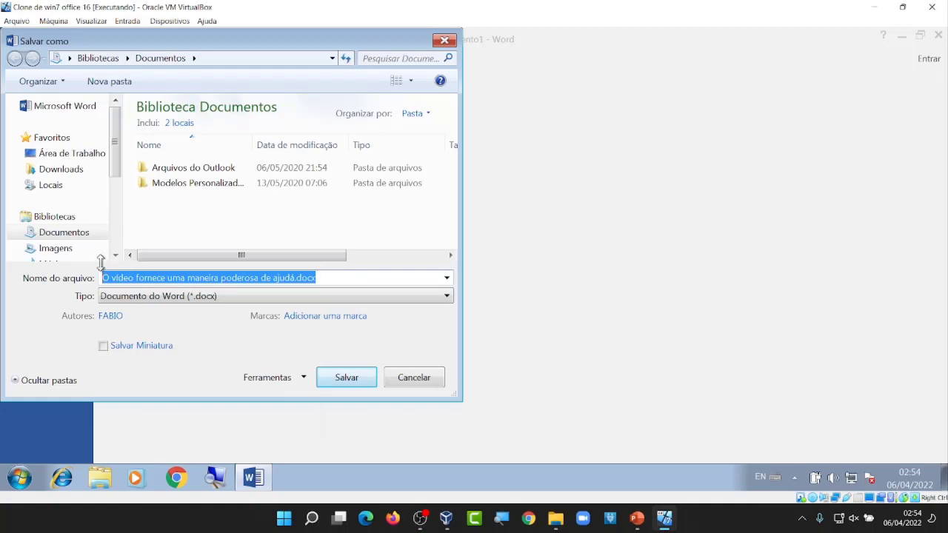
type("marcar como")
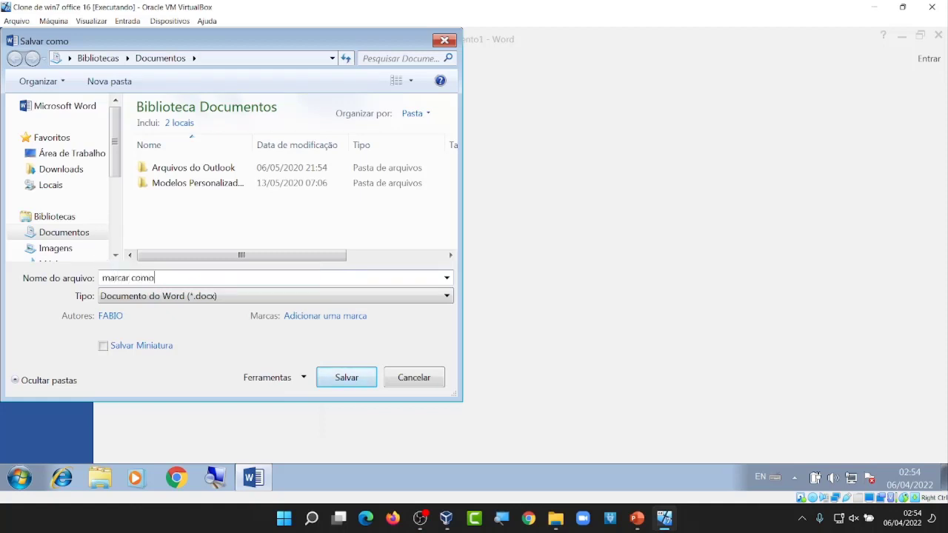
type(" final")
left_click(359, 381)
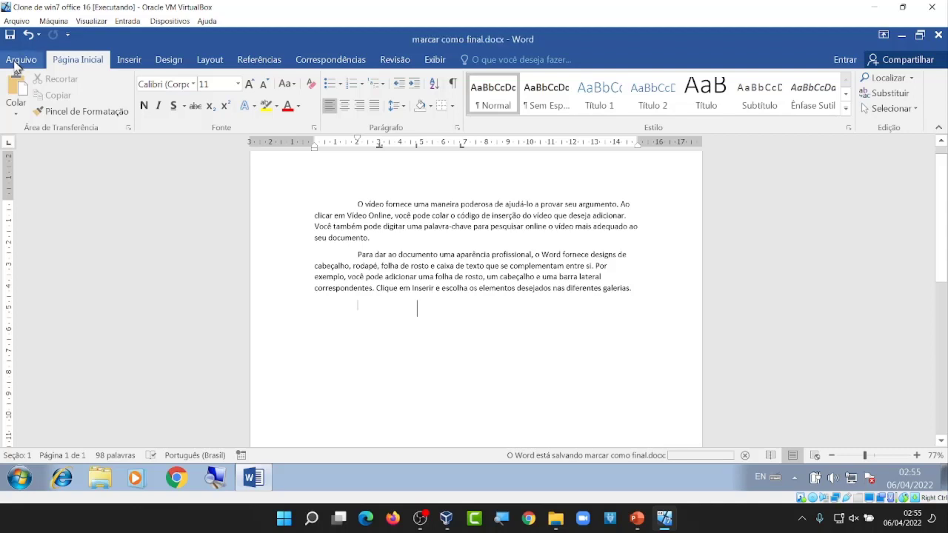
Protect the document by marking it as final (Marcar como Final) and accept the confirmation messages
left_click(18, 60)
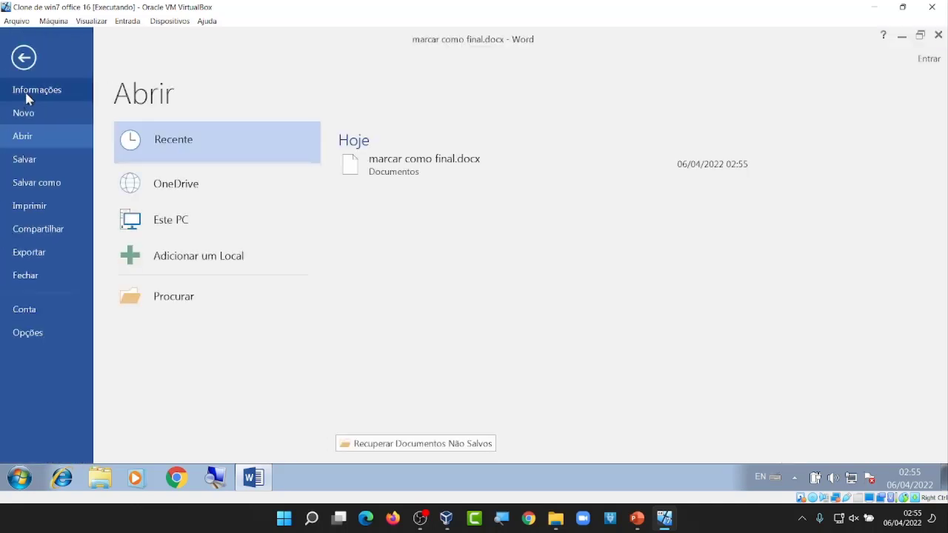
left_click(27, 96)
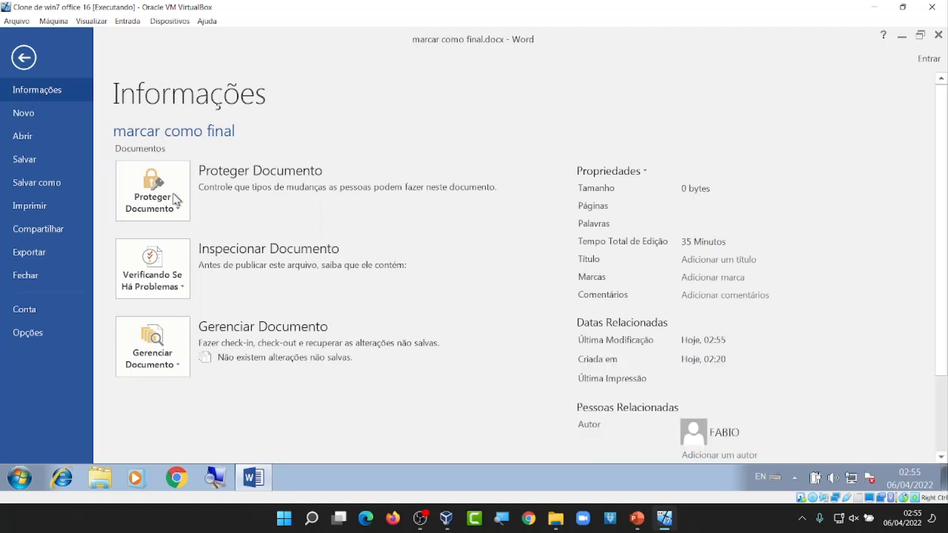
left_click(175, 200)
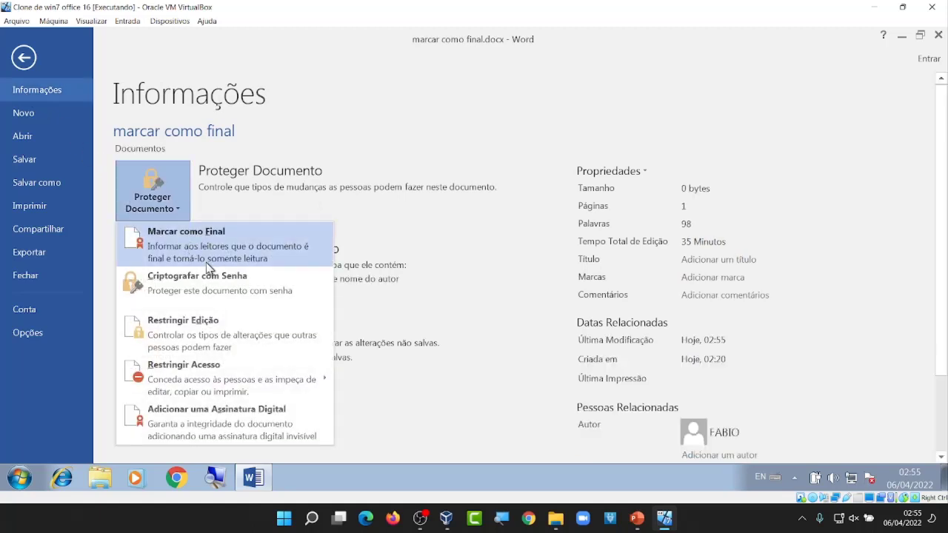
left_click(237, 246)
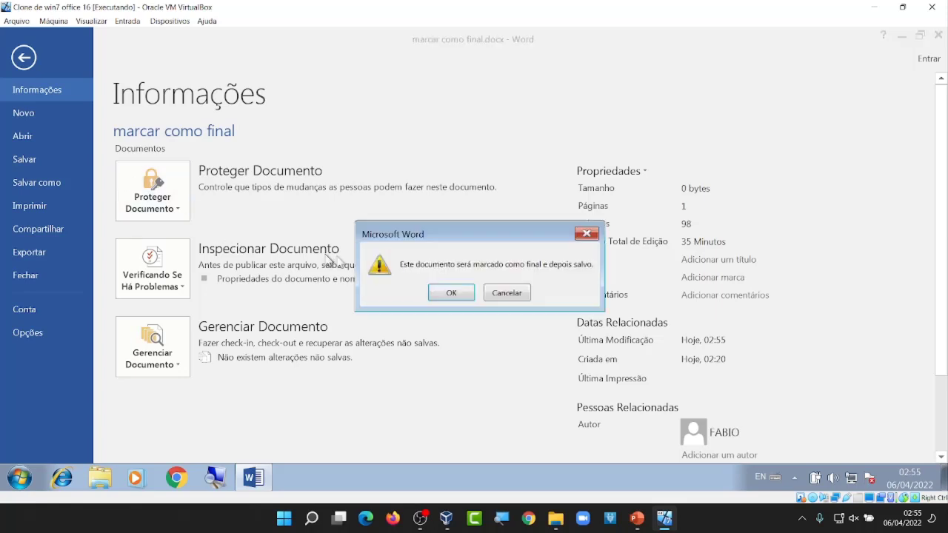
left_click(449, 294)
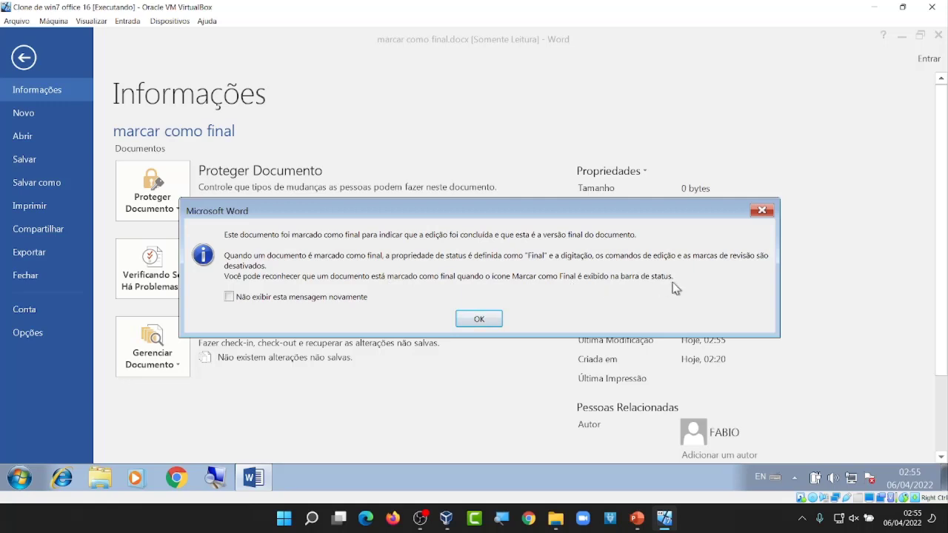
left_click(479, 319)
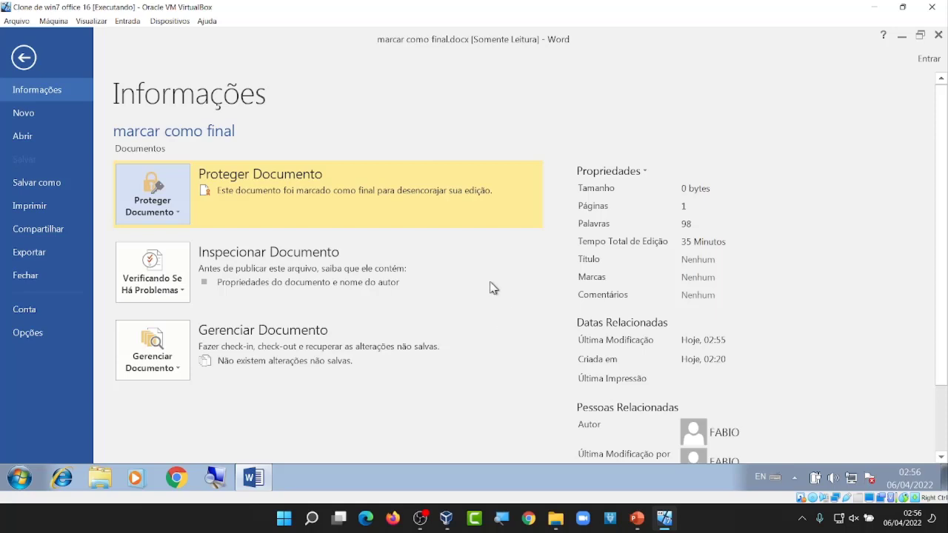
Return to the document and enable editing anyway (Editar Mesmo Assim), removing its final mark
left_click(23, 59)
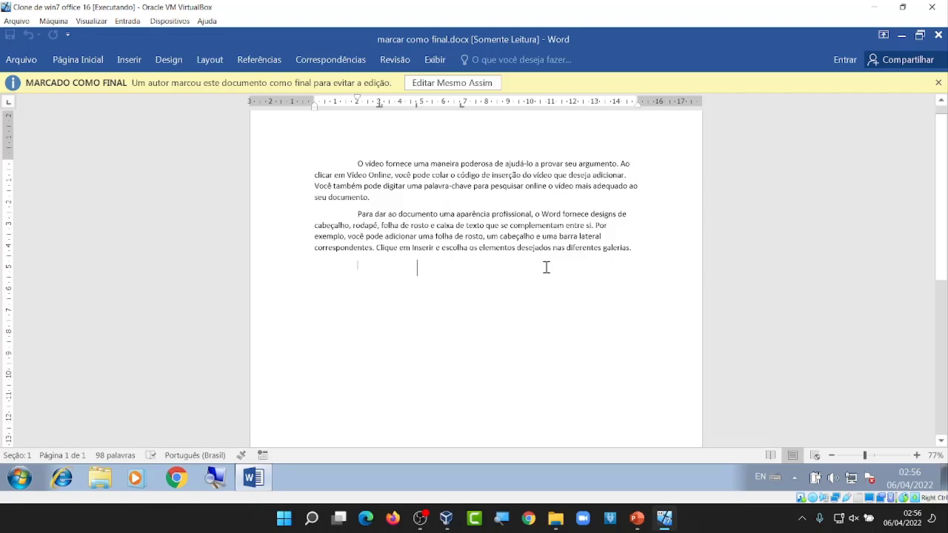
left_click(452, 83)
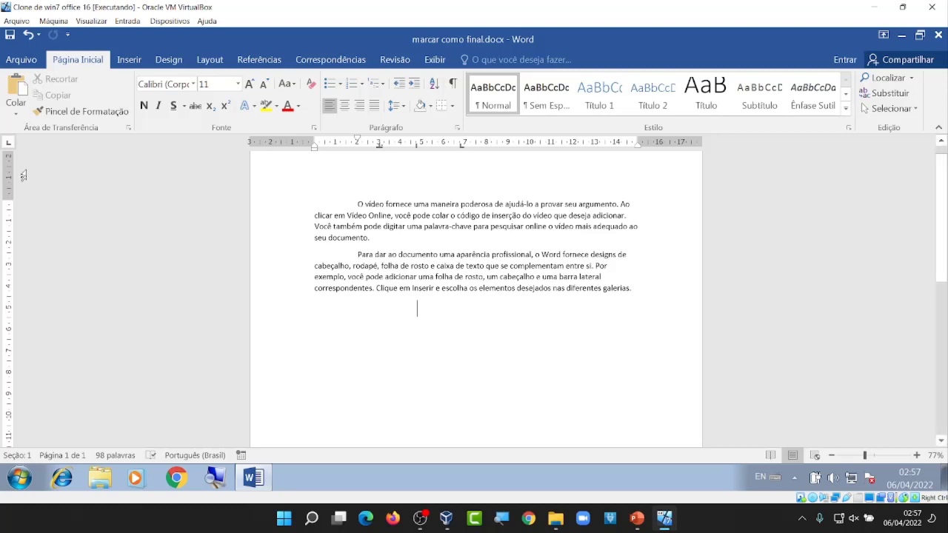
Look through the new-document and open-file options, browse the Documents library and leave it without opening a file
left_click(35, 61)
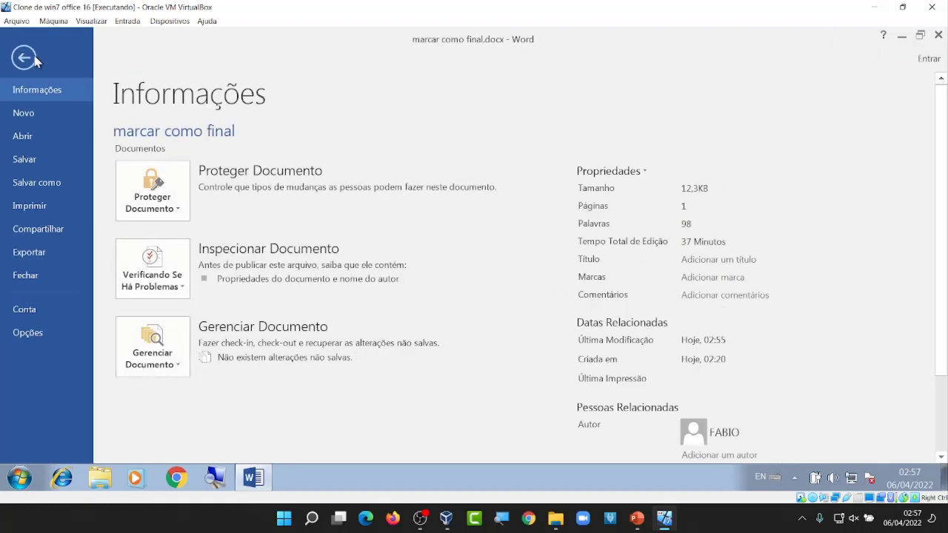
left_click(31, 117)
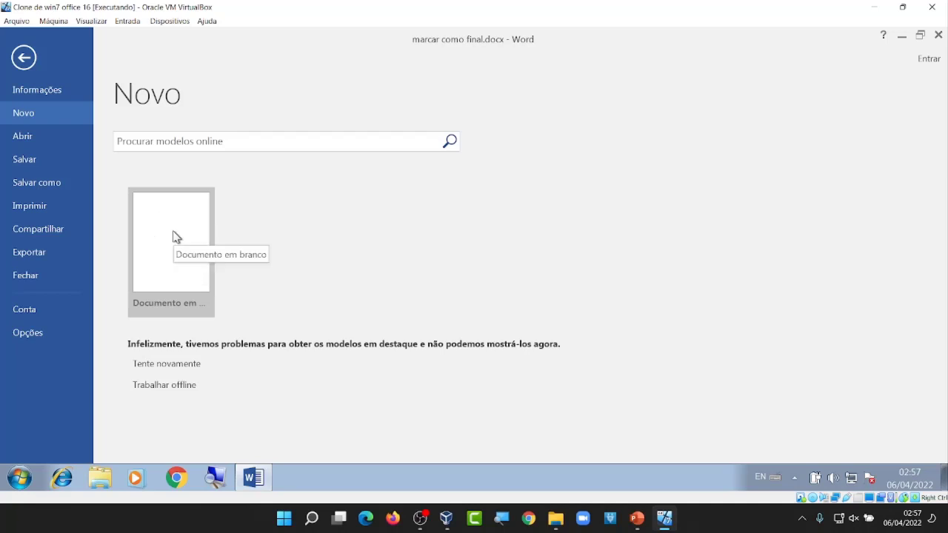
left_click(34, 142)
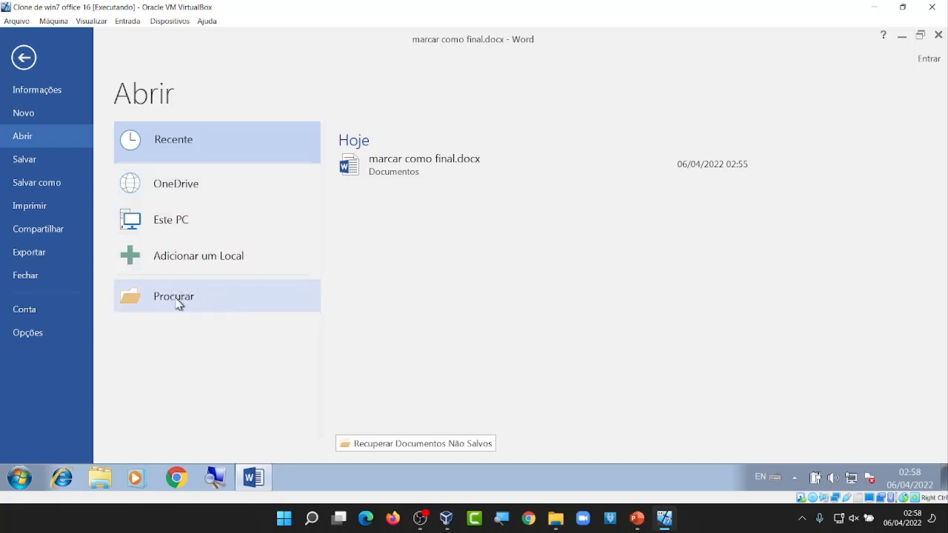
left_click(175, 237)
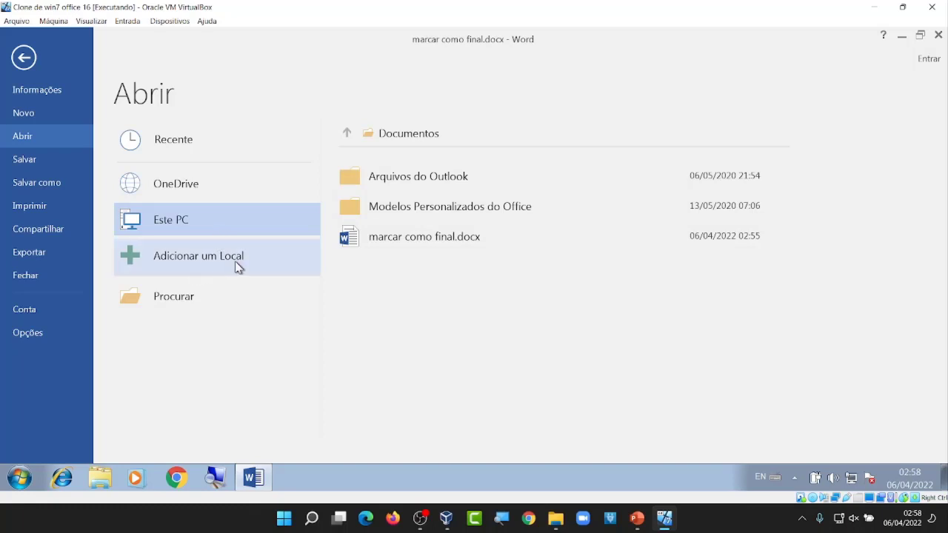
left_click(175, 302)
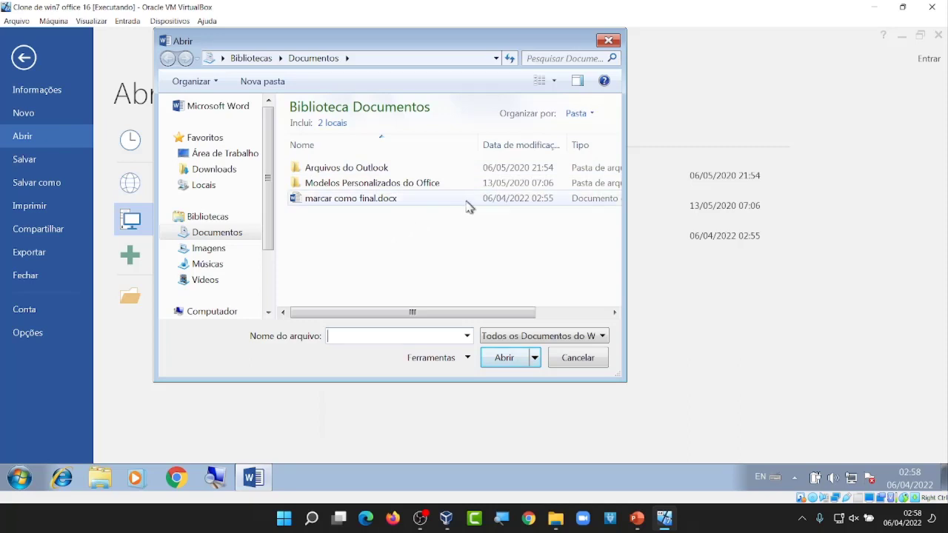
left_click(609, 42)
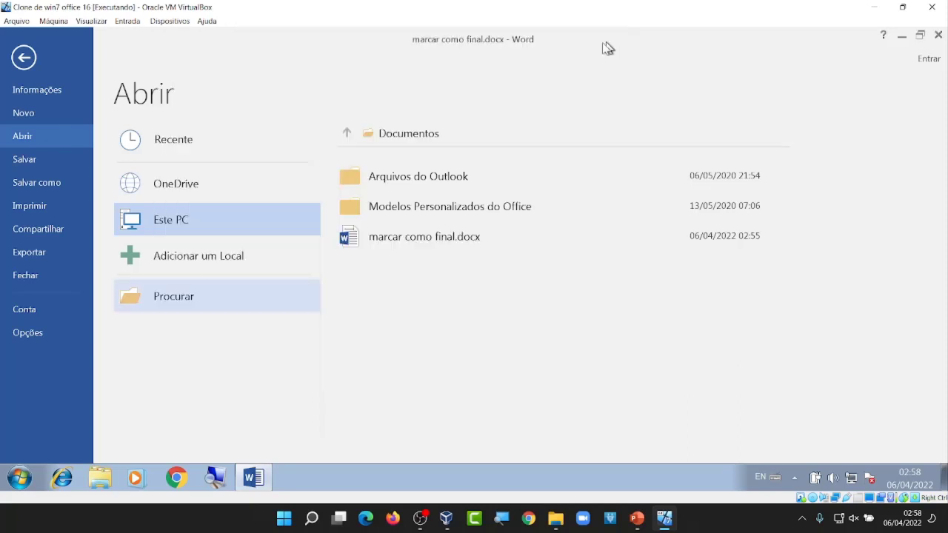
Save marcar como final.docx, and begin saving the new blank document by browsing to the Documents library
left_click(32, 159)
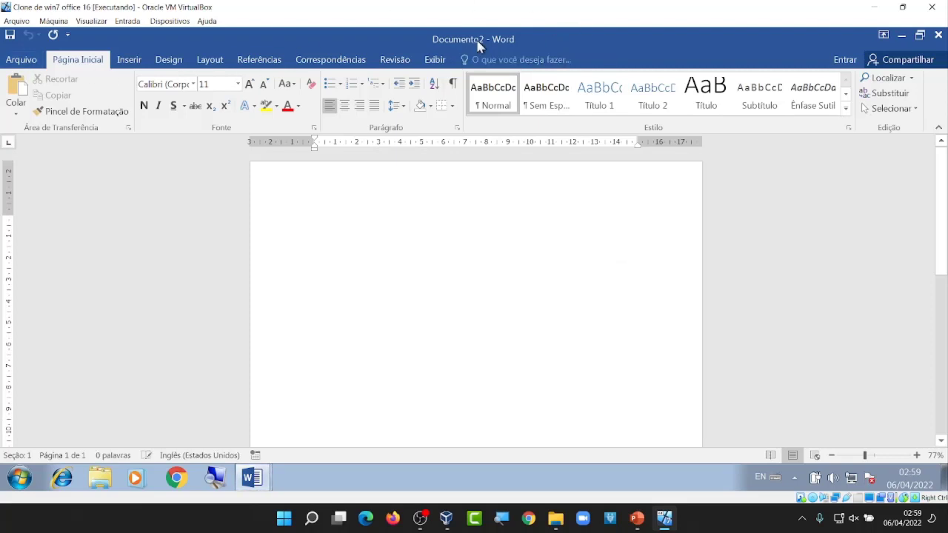
left_click(18, 59)
left_click(27, 166)
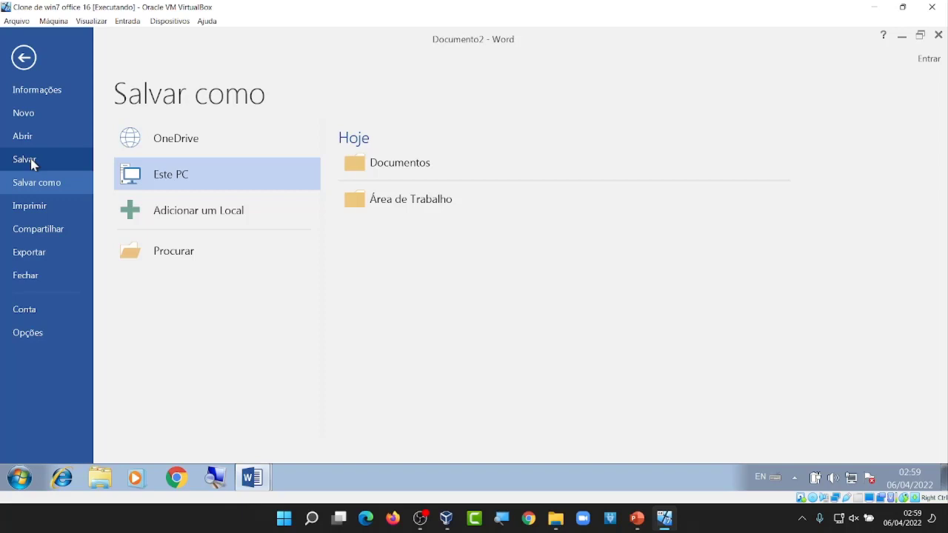
left_click(187, 268)
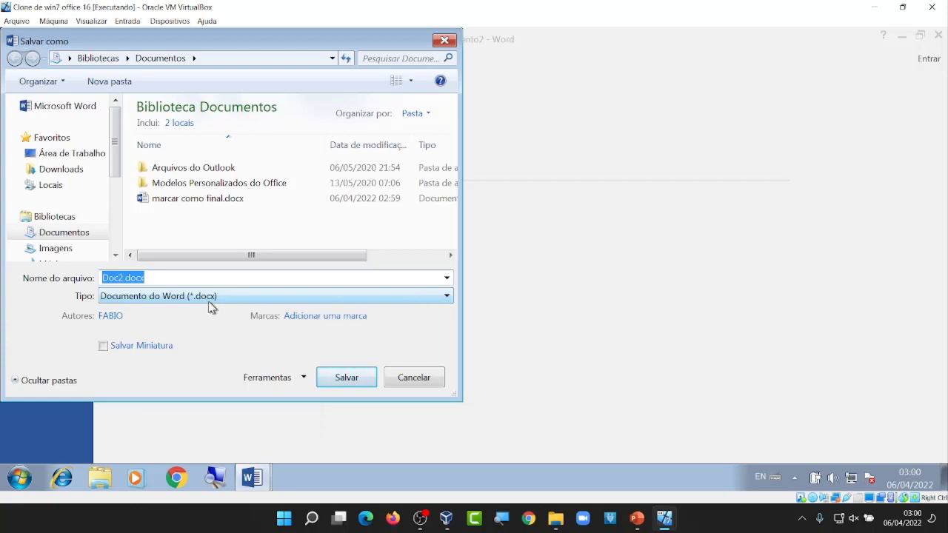
View the available file types and the general save options with their protection and write passwords, leaving everything unchanged
left_click(243, 297)
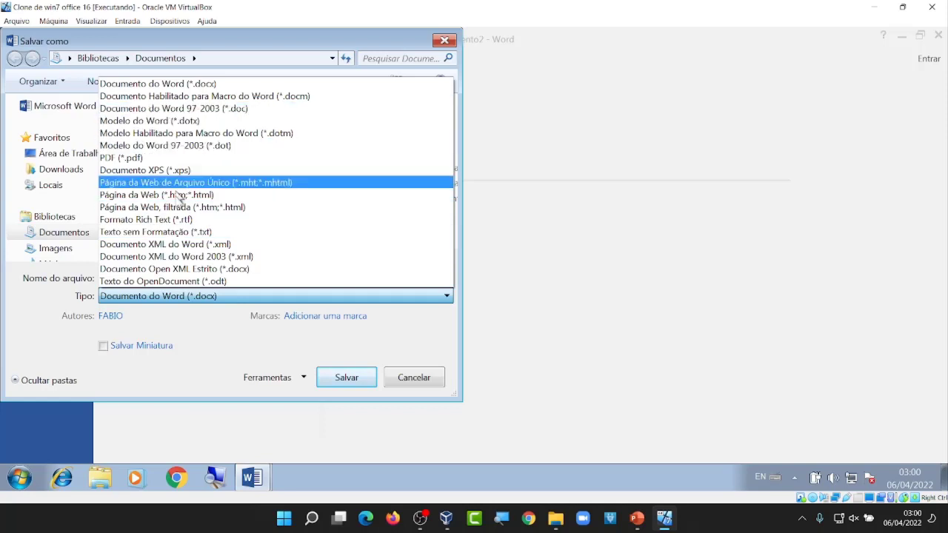
left_click(209, 322)
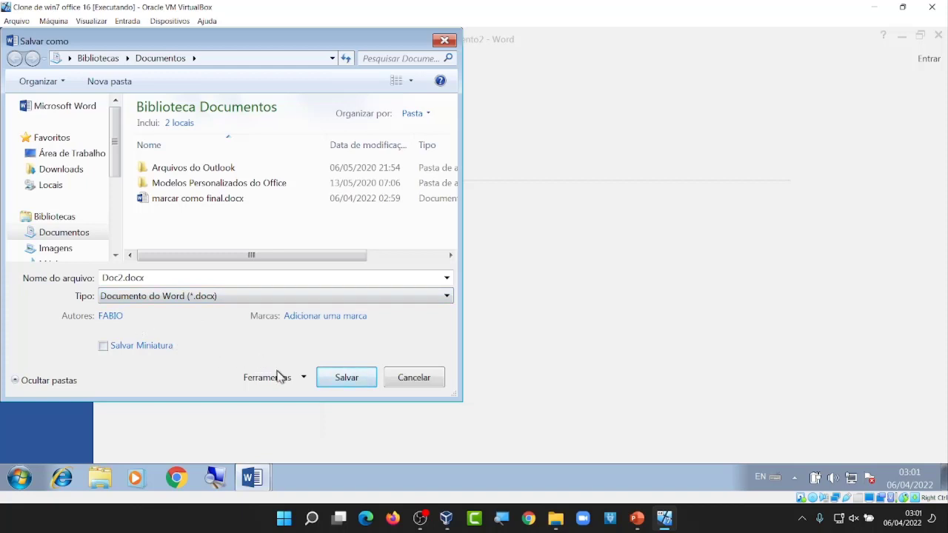
left_click(304, 381)
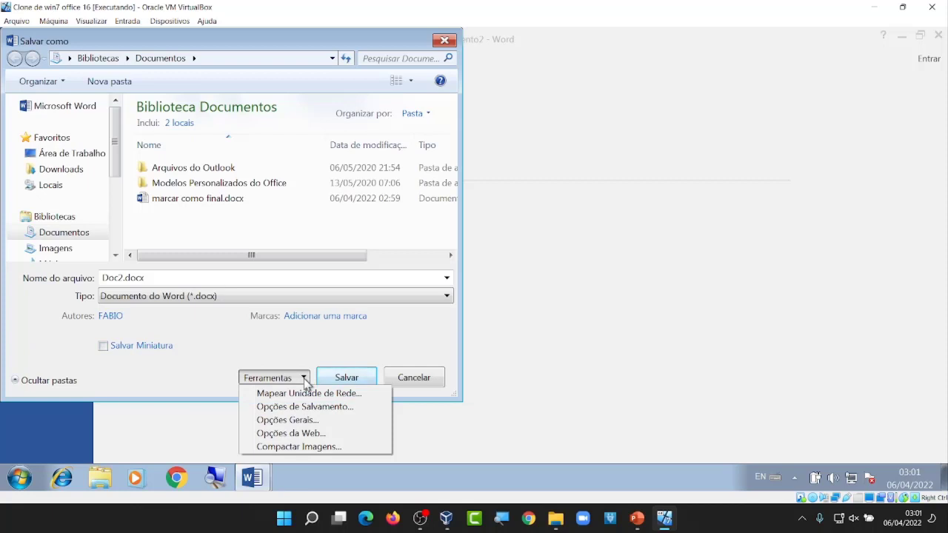
left_click(308, 422)
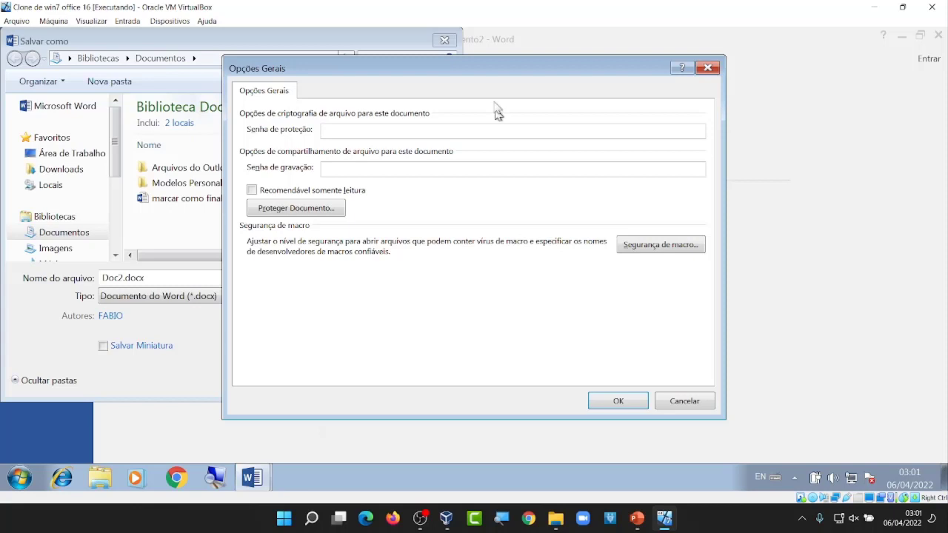
left_click(710, 68)
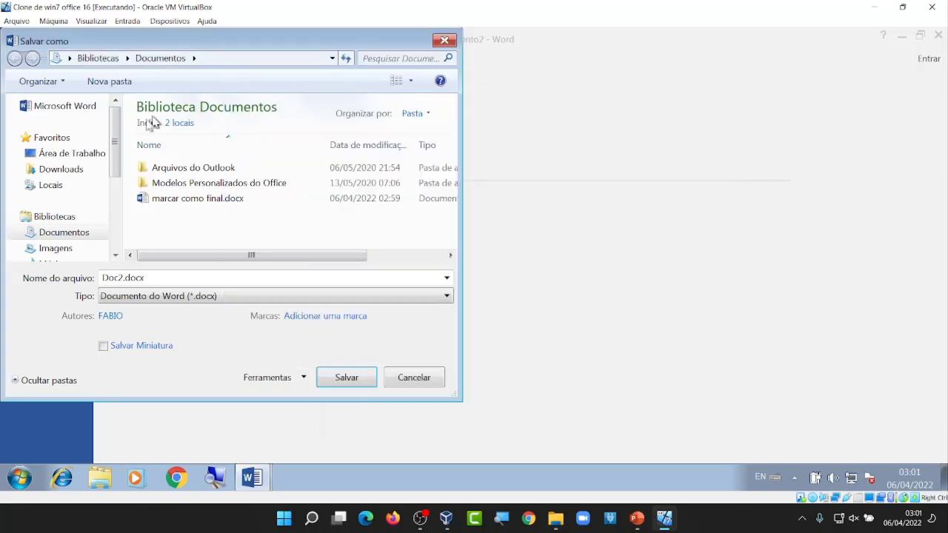
Check the general save options with the protection and write password fields again, and cancel saving the blank document
left_click(278, 379)
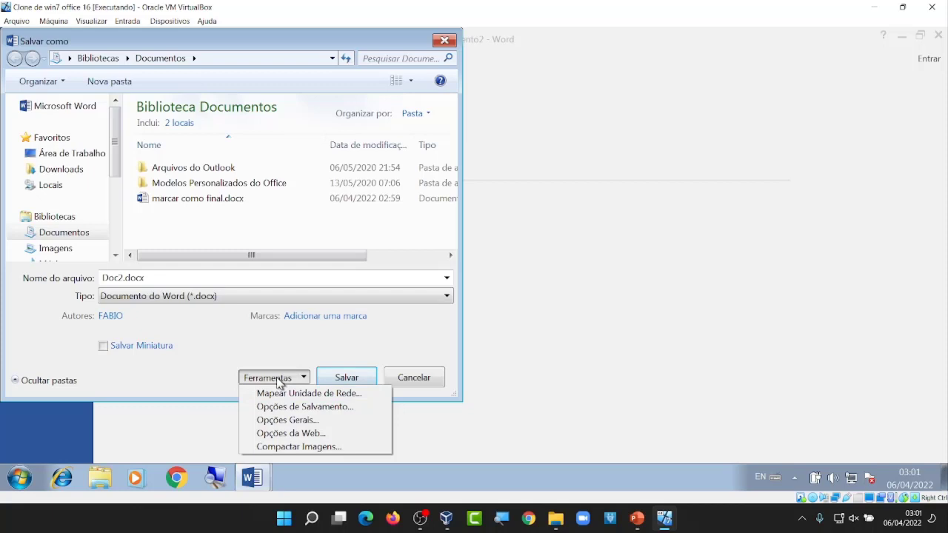
left_click(289, 420)
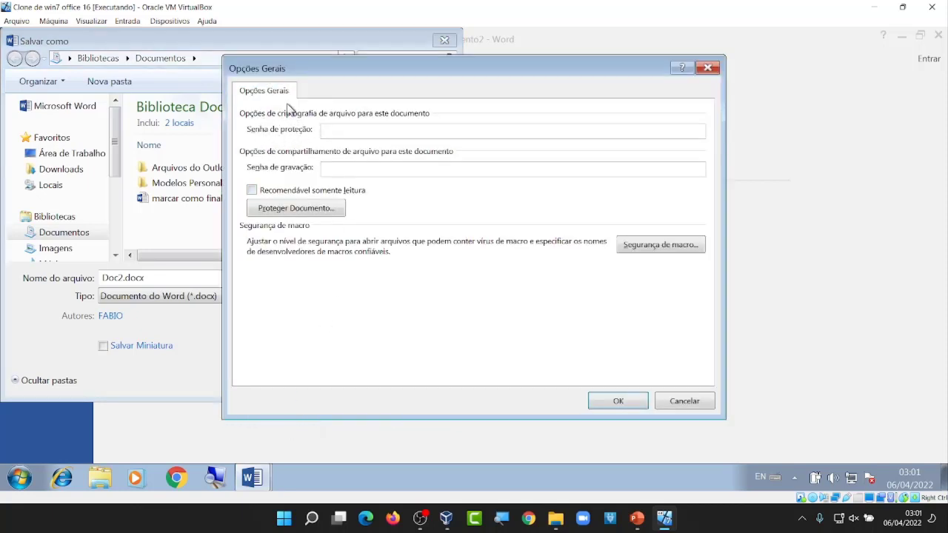
left_click(684, 401)
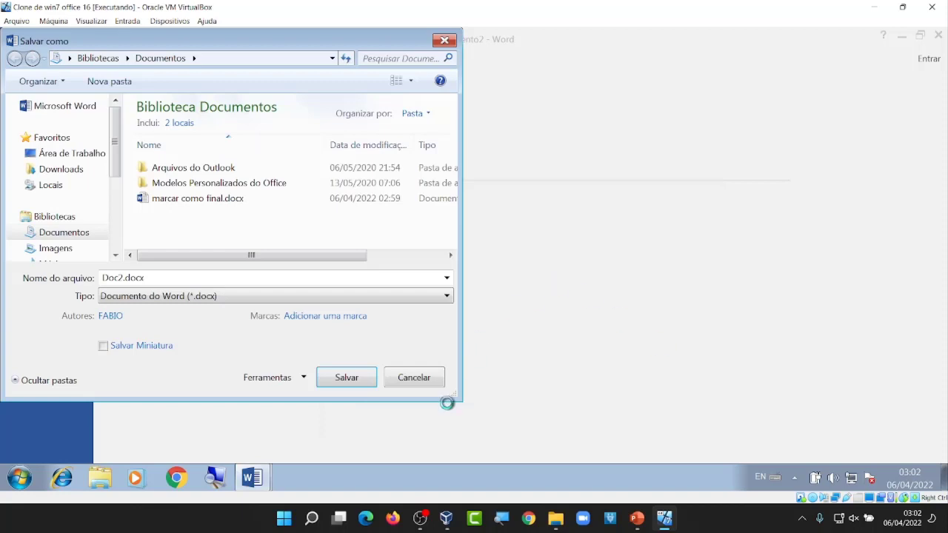
left_click(415, 378)
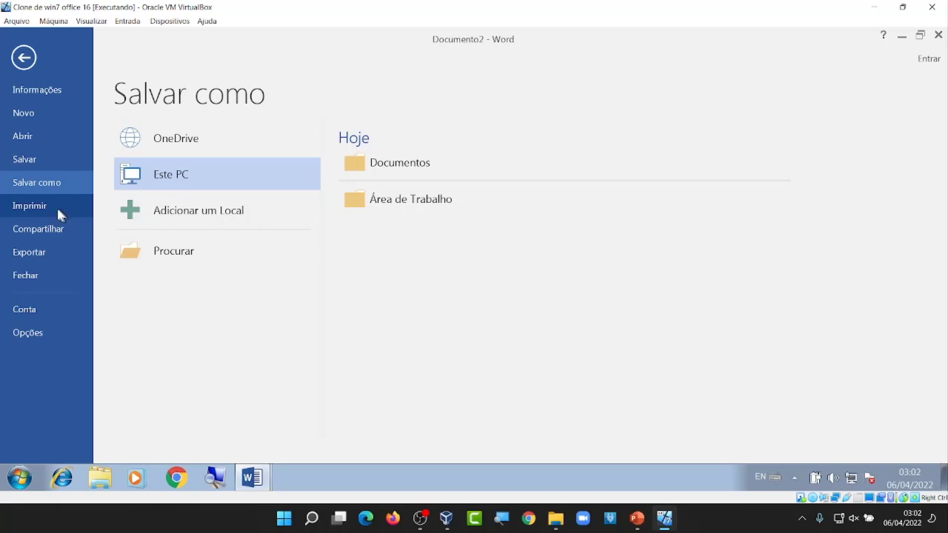
View the blank document's print settings, sharing options and PDF/XPS export options
left_click(16, 211)
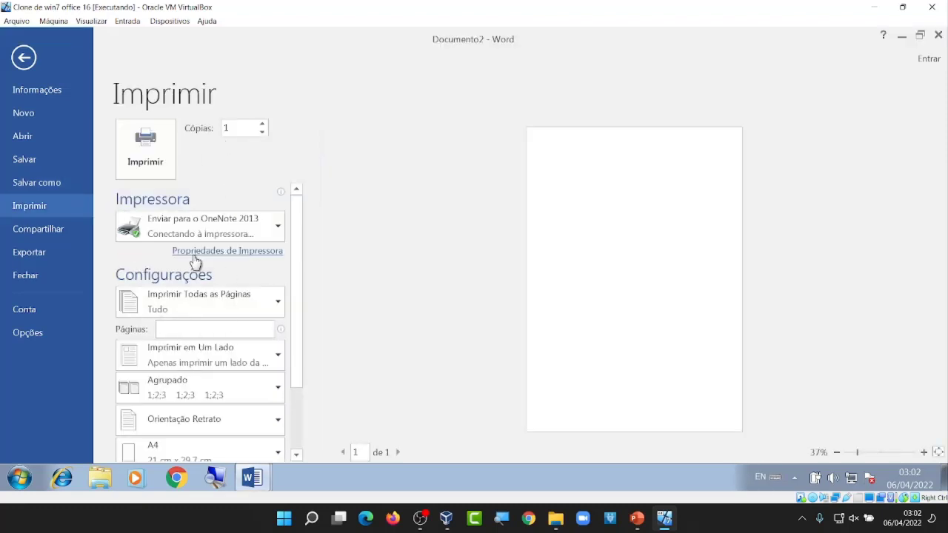
left_click(39, 229)
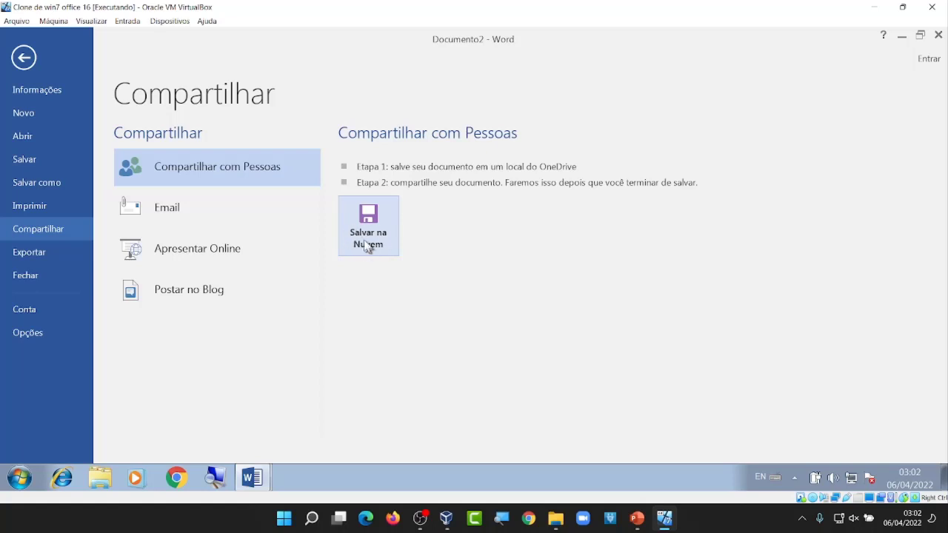
left_click(30, 254)
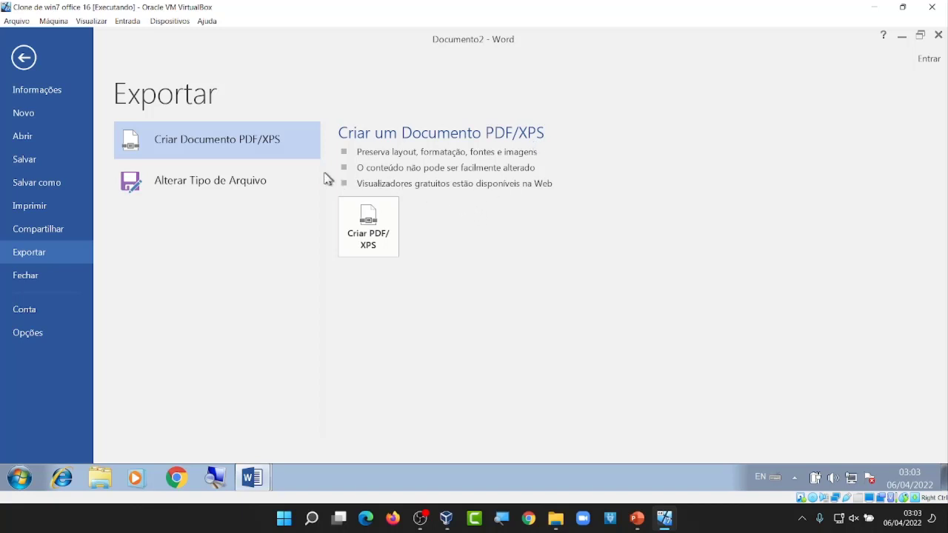
Close the blank document, and view the Office account and product information from marcar como final.docx
left_click(34, 277)
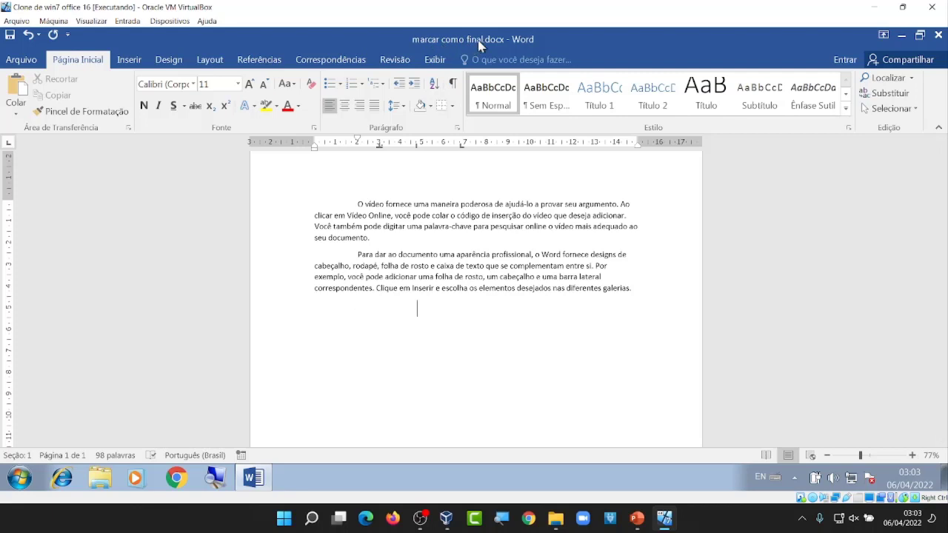
left_click(20, 64)
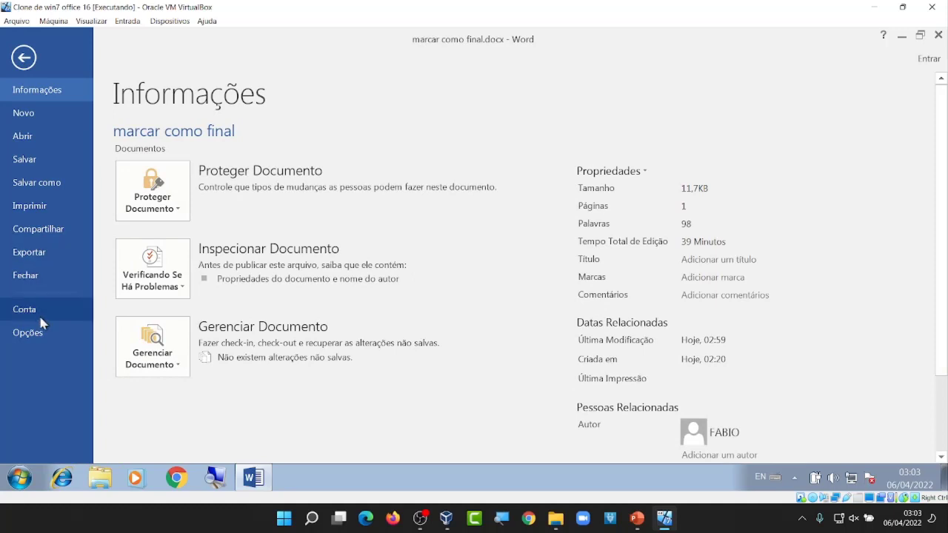
left_click(41, 319)
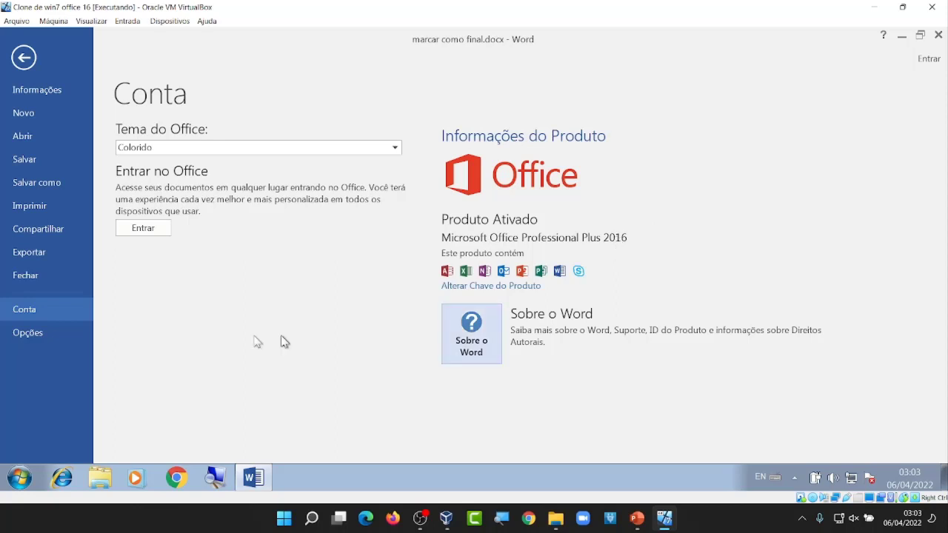
Examine the general Word options, covering interface, user name and startup settings, and leave them without changes
left_click(26, 338)
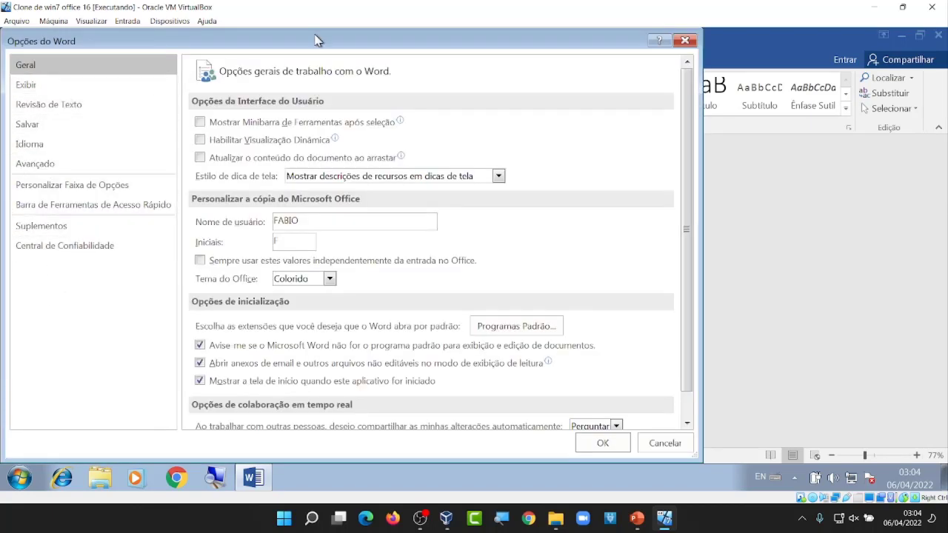
left_click_drag(317, 39, 418, 29)
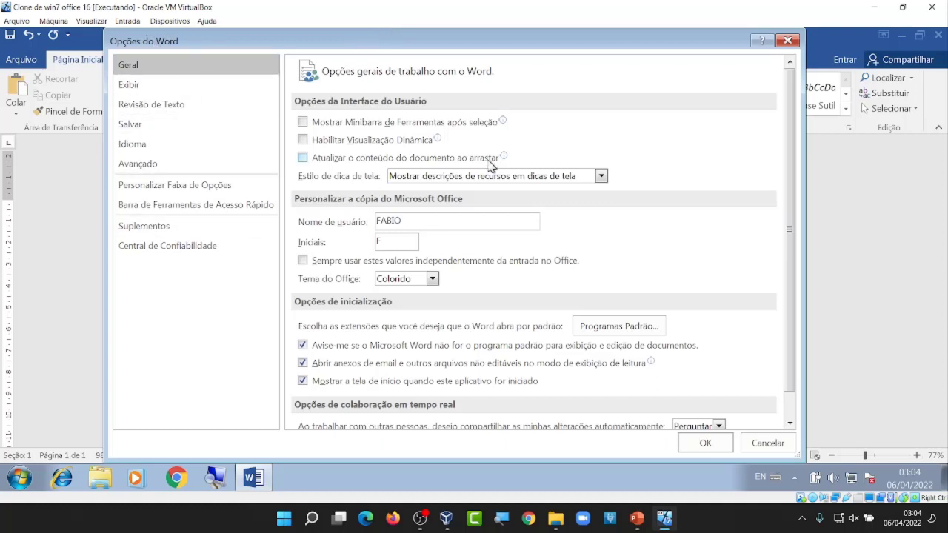
mouse_move(488, 159)
left_click(787, 40)
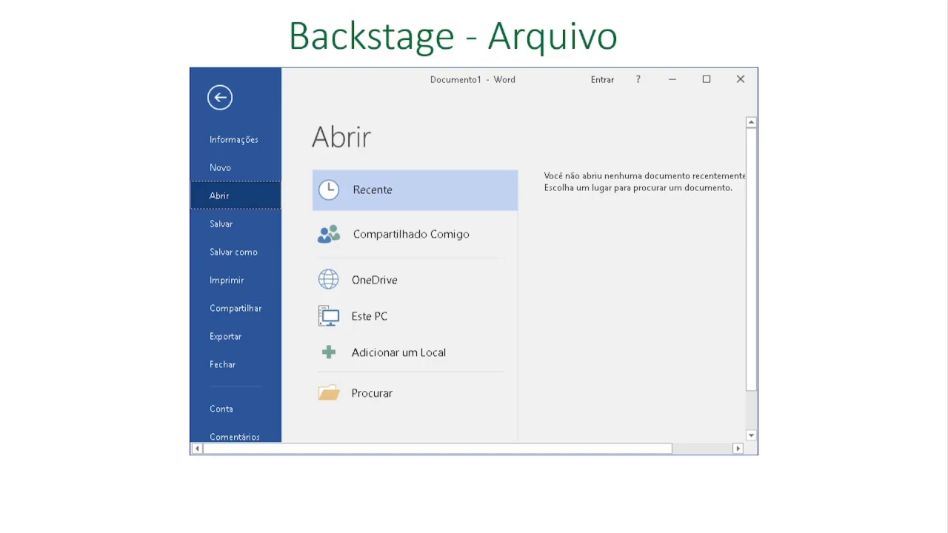
left_click(408, 507)
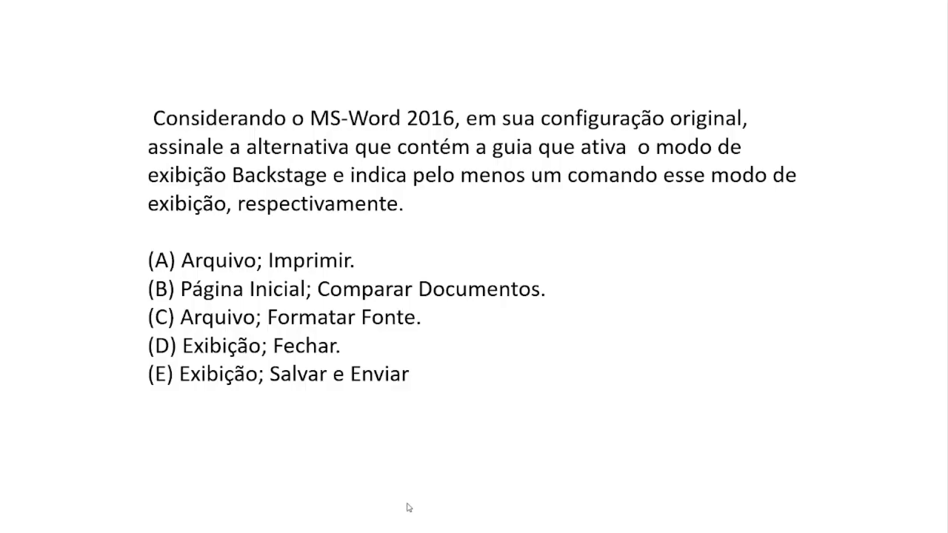